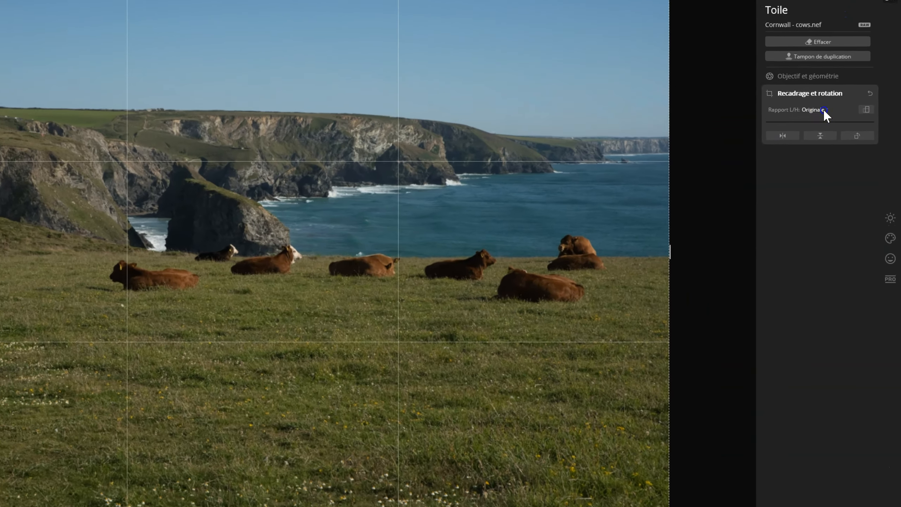
# Step: Crop the photo to 16:9, keeping its top and left edges while trimming foreground grass and a strip of sea on the right, and apply it
pyautogui.click(832, 138)
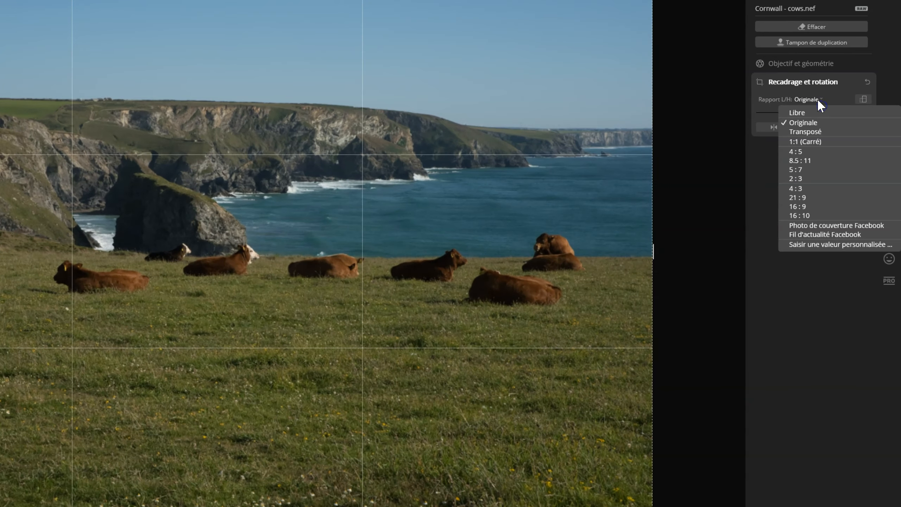
pyautogui.click(803, 207)
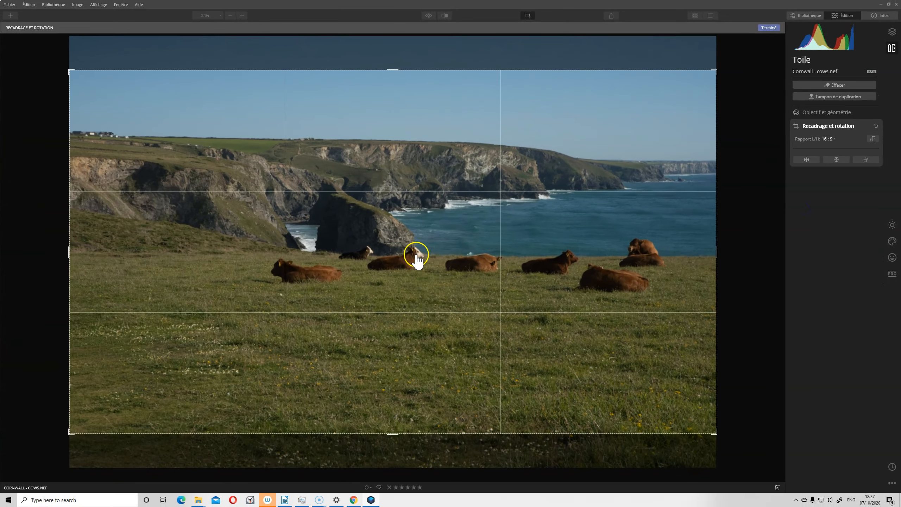
pyautogui.moveTo(378, 257); pyautogui.dragTo(382, 322)
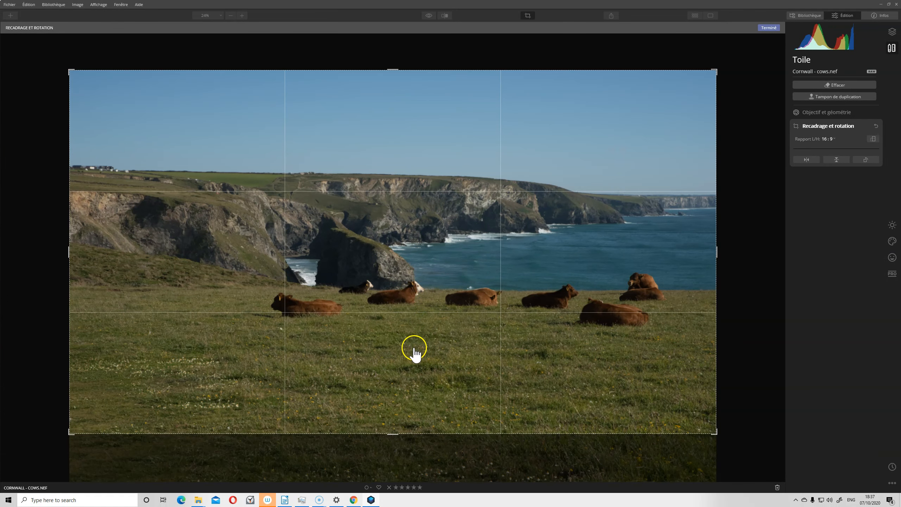
pyautogui.moveTo(390, 431); pyautogui.dragTo(392, 421)
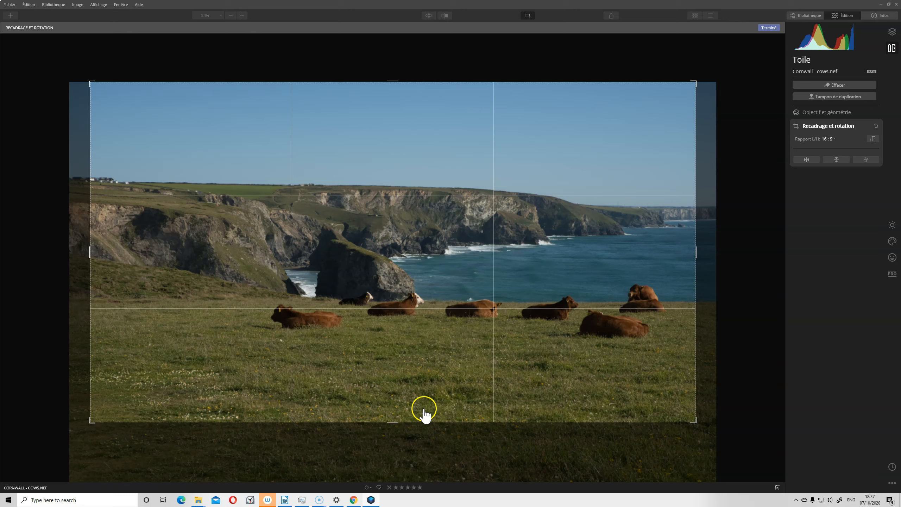
pyautogui.moveTo(446, 371); pyautogui.dragTo(517, 379)
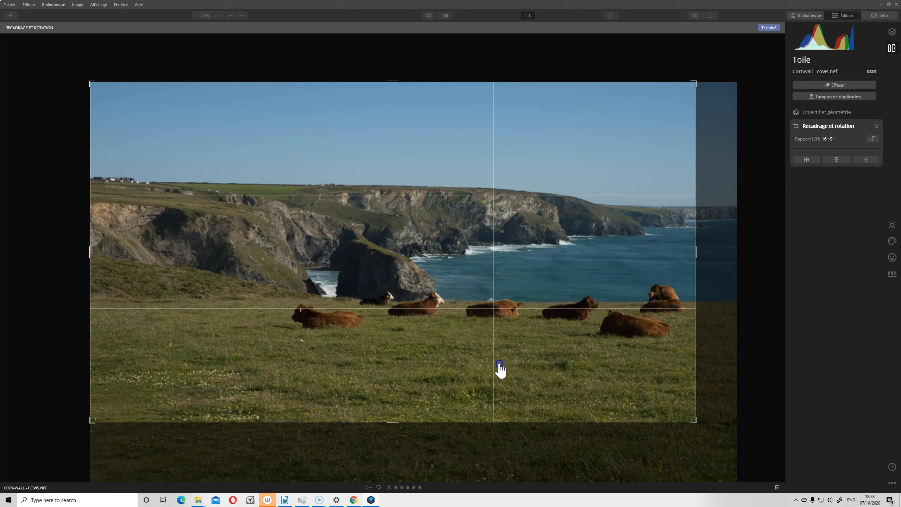
pyautogui.moveTo(394, 421); pyautogui.dragTo(399, 423)
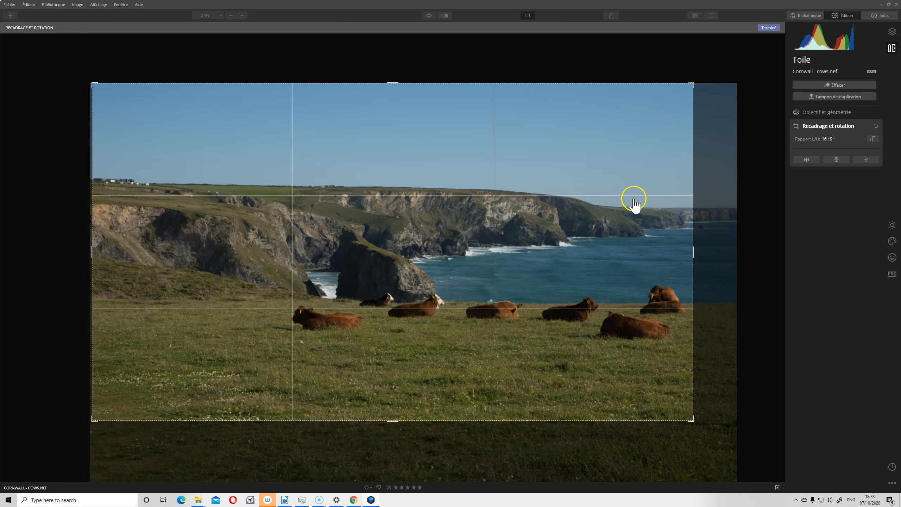
pyautogui.click(768, 28)
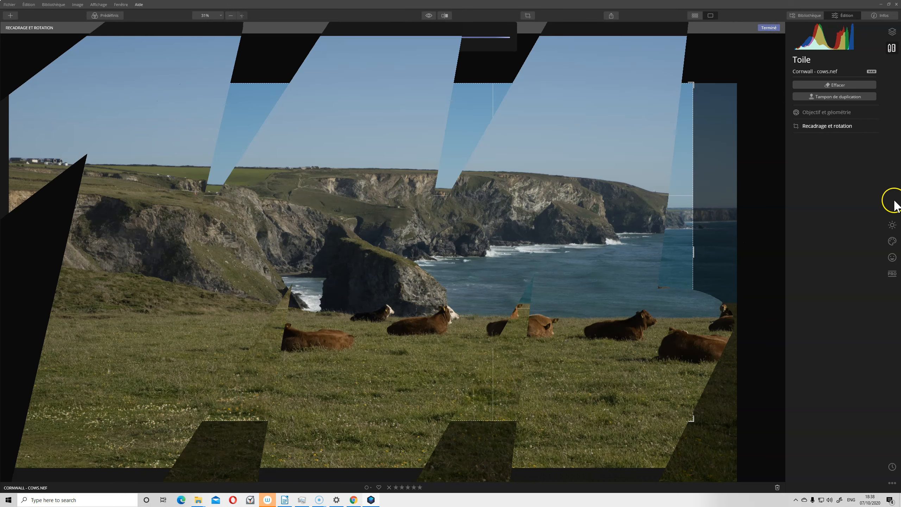
# Step: Raise AI Accent to 89 in the AI Amélioration filter
pyautogui.click(893, 226)
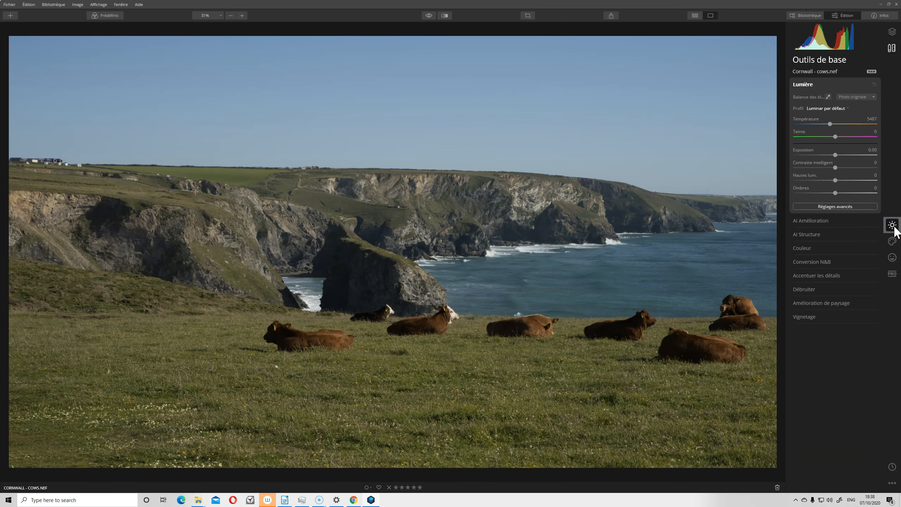
pyautogui.click(801, 221)
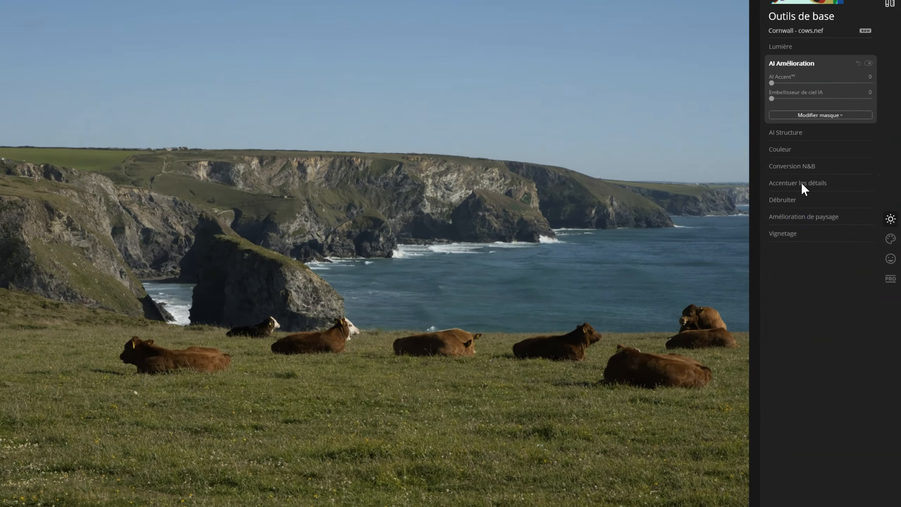
pyautogui.moveTo(772, 83); pyautogui.dragTo(806, 64)
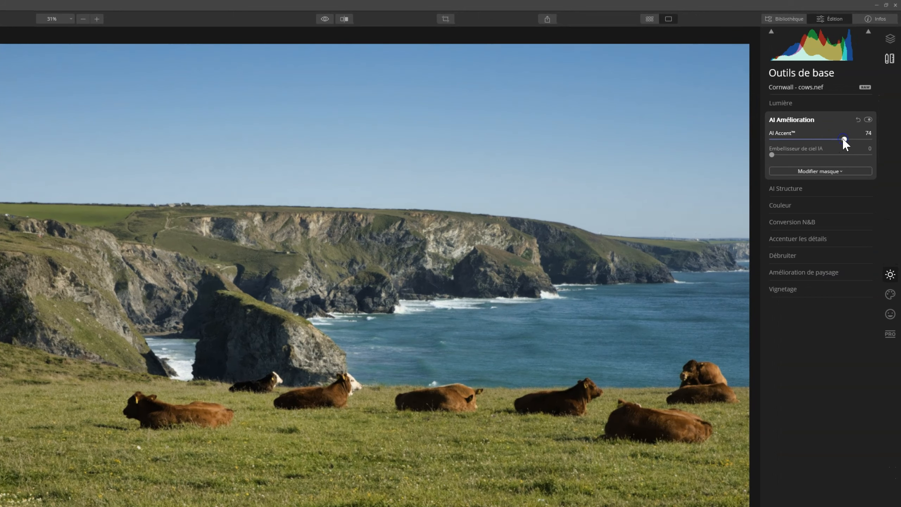
pyautogui.moveTo(844, 139); pyautogui.dragTo(853, 139)
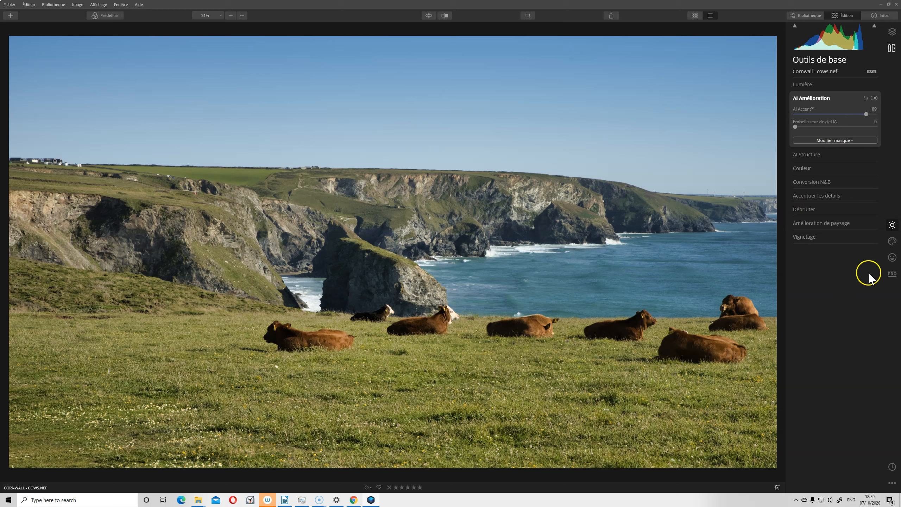
# Step: In the Contraste avancé filter, set the shadow contrast to 49 and the shadow balance to -39
pyautogui.click(891, 274)
pyautogui.click(816, 86)
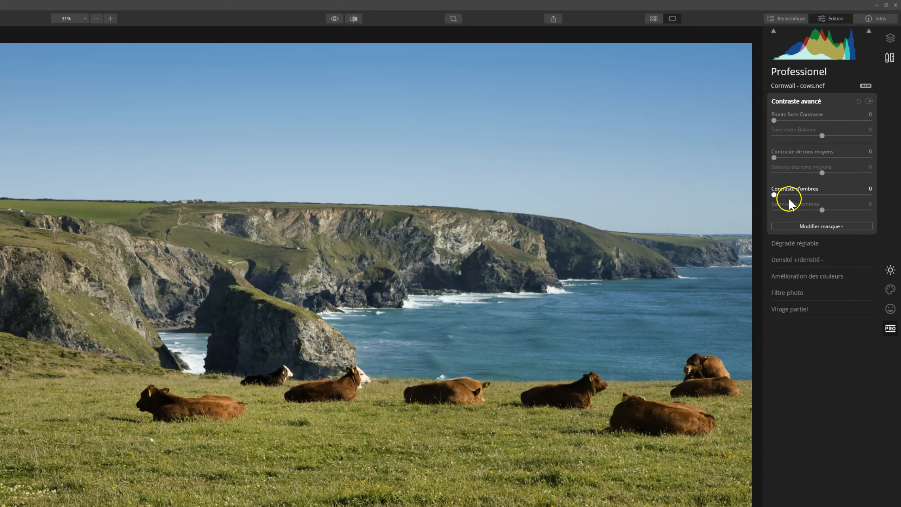
pyautogui.moveTo(774, 194); pyautogui.dragTo(805, 196)
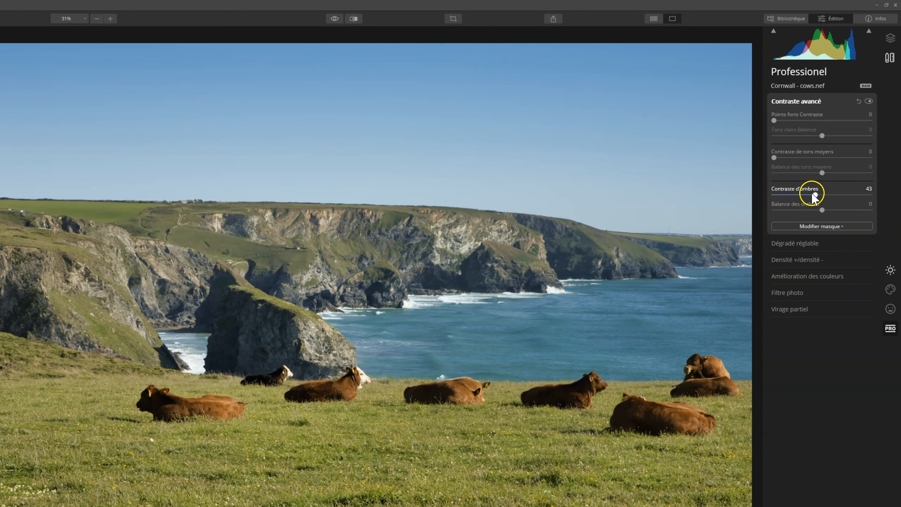
pyautogui.moveTo(814, 195); pyautogui.dragTo(813, 214)
pyautogui.click(822, 210)
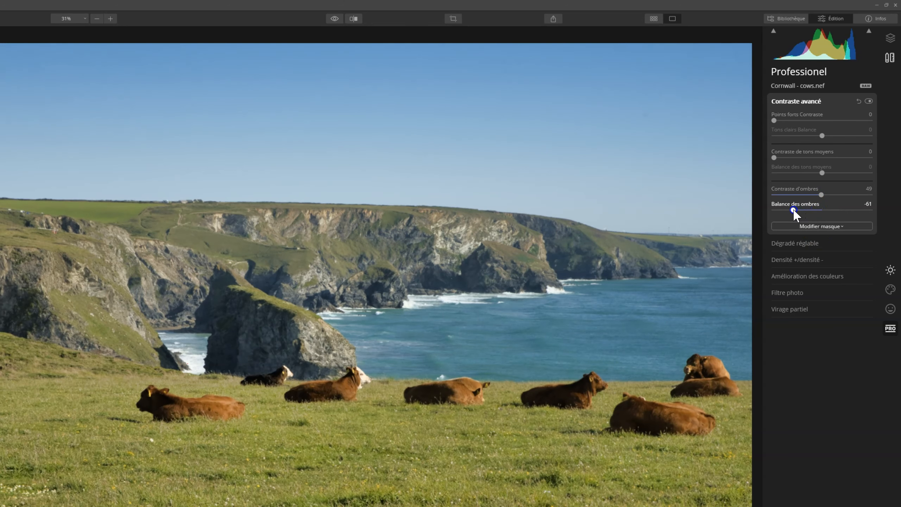
pyautogui.moveTo(828, 213); pyautogui.dragTo(801, 207)
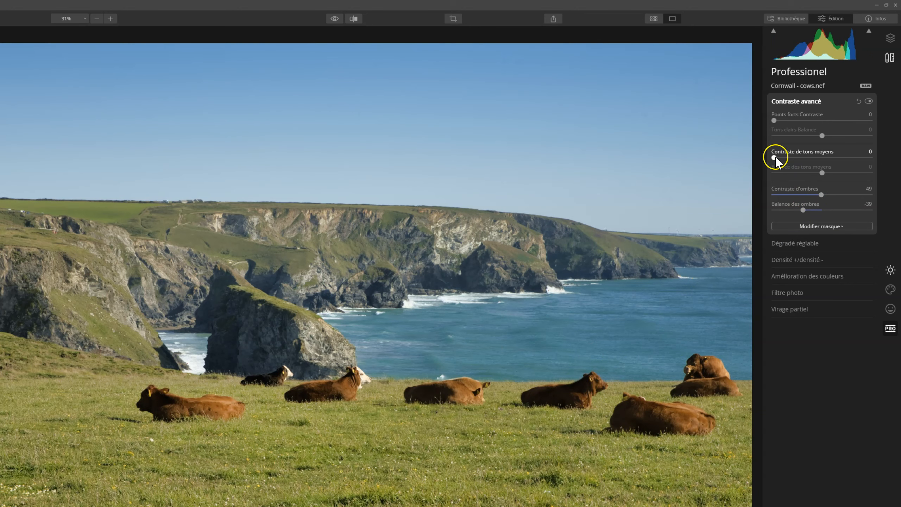
# Step: Set midtone contrast to 43 with balance -40, raise highlight contrast with balance 42, and preview the contrast filter off and on
pyautogui.moveTo(811, 159)
pyautogui.mouseDown()
pyautogui.moveTo(815, 173)
pyautogui.moveTo(828, 175)
pyautogui.moveTo(803, 173)
pyautogui.mouseUp()
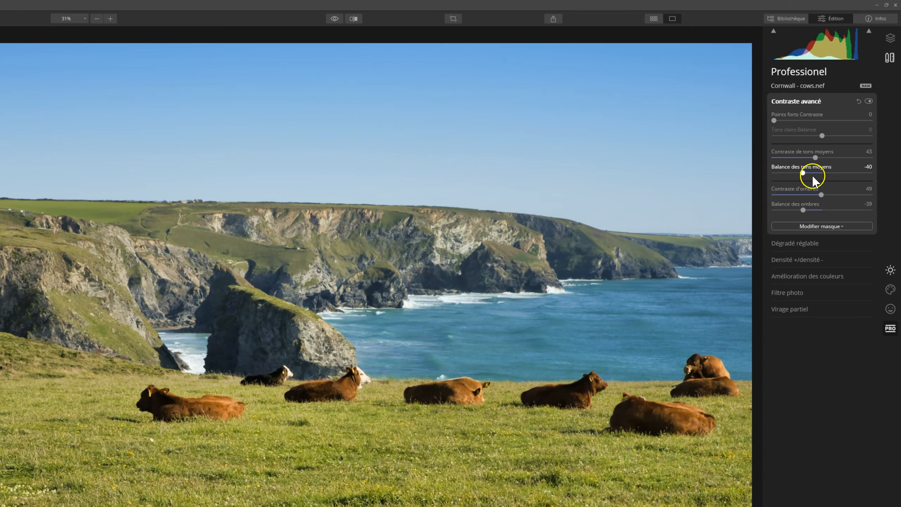
pyautogui.moveTo(775, 121); pyautogui.dragTo(844, 138)
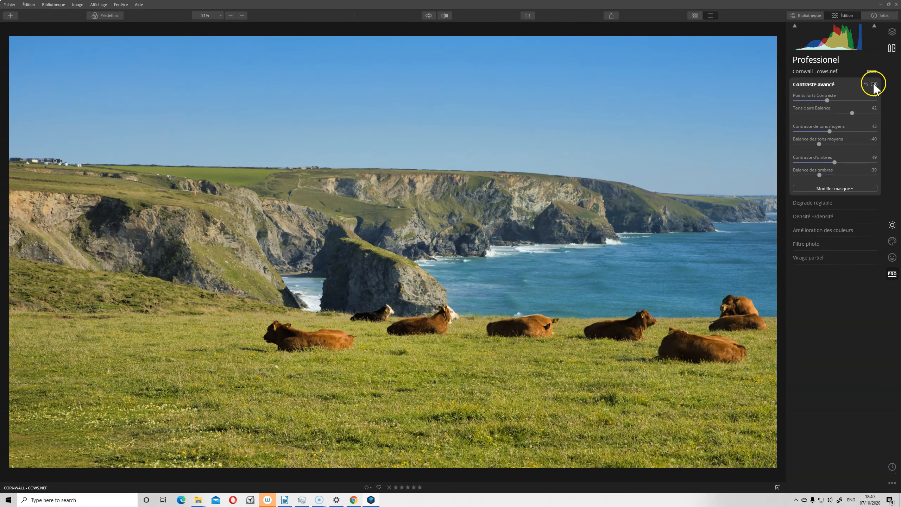
pyautogui.click(873, 84)
pyautogui.click(873, 85)
pyautogui.click(734, 305)
# Step: In the advanced Couleur settings, set the greens to hue -56, saturation -22 and luminance -29
pyautogui.click(892, 224)
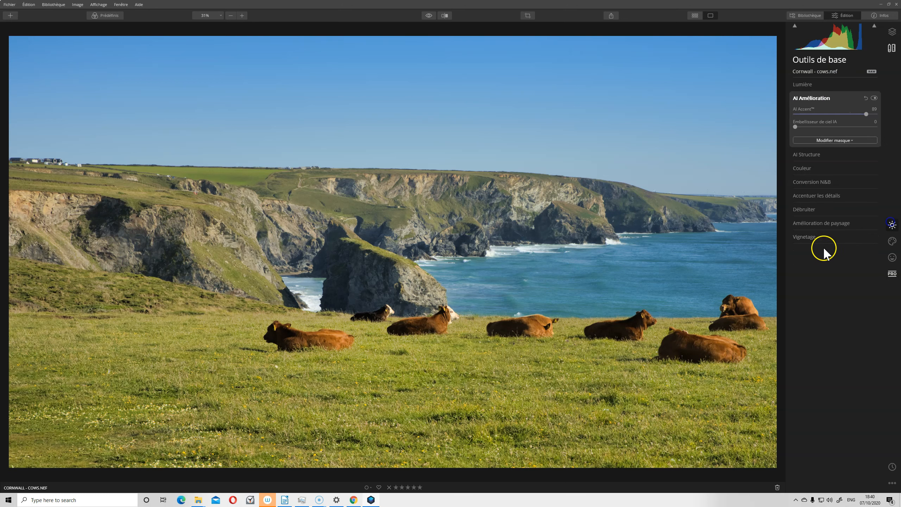
pyautogui.click(802, 168)
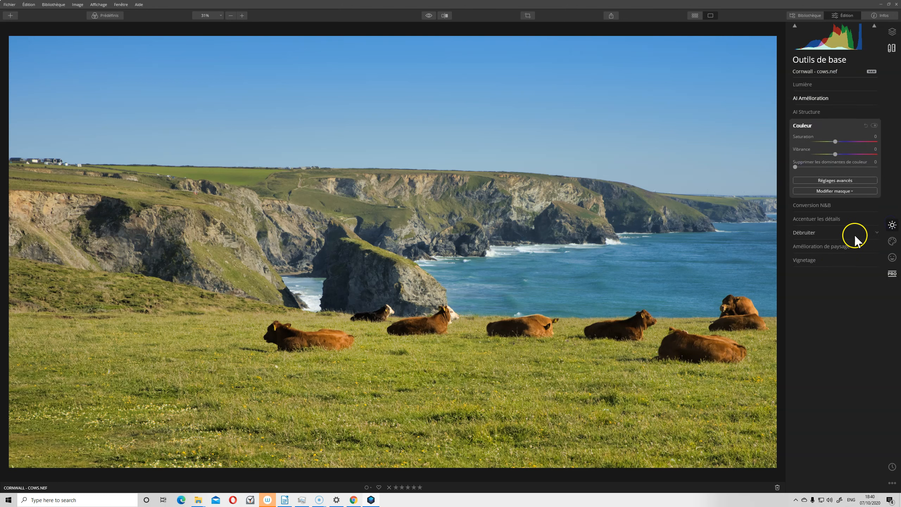
pyautogui.click(823, 181)
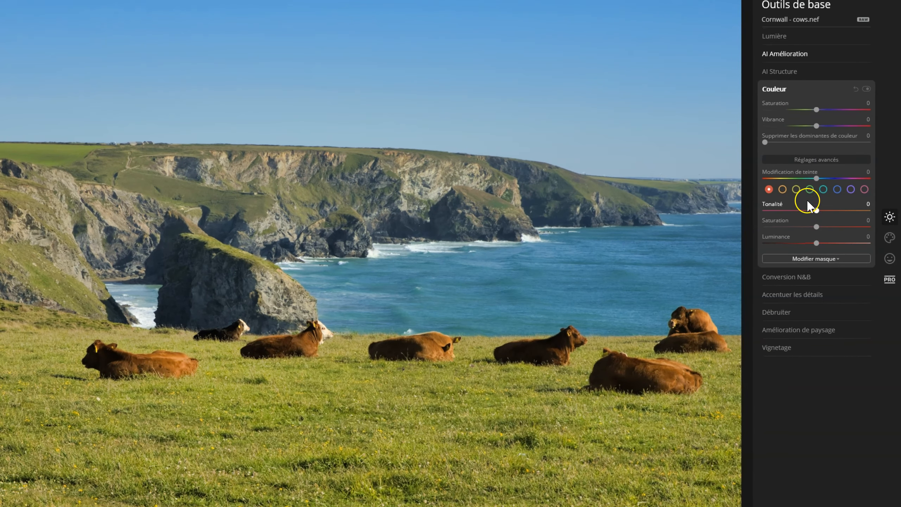
pyautogui.click(829, 203)
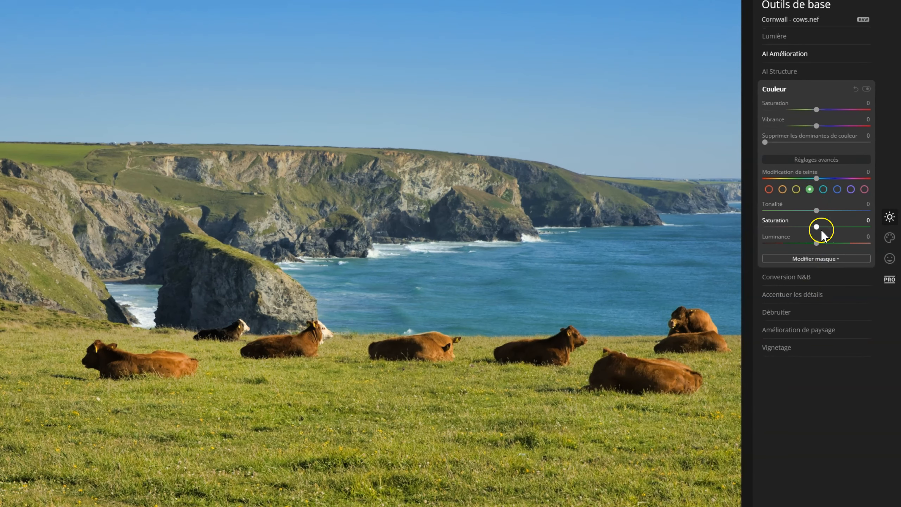
pyautogui.moveTo(800, 210); pyautogui.dragTo(799, 211)
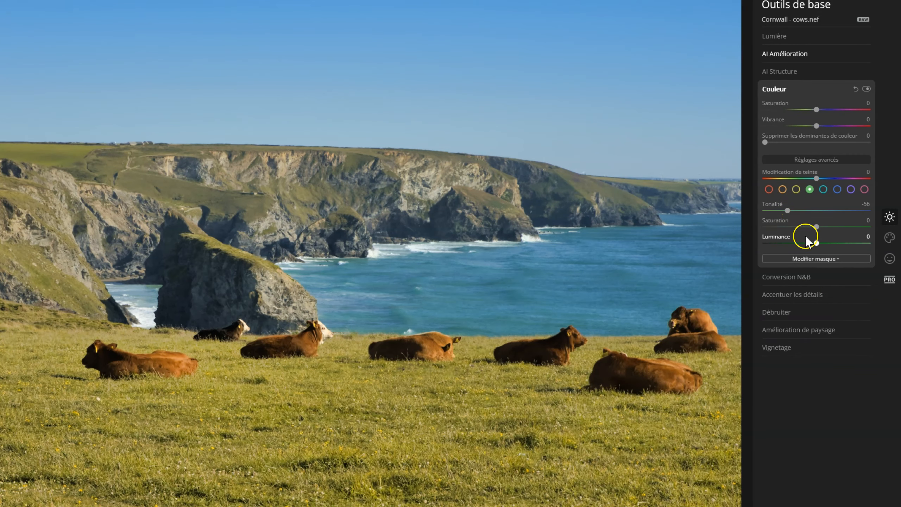
pyautogui.moveTo(816, 243); pyautogui.dragTo(801, 243)
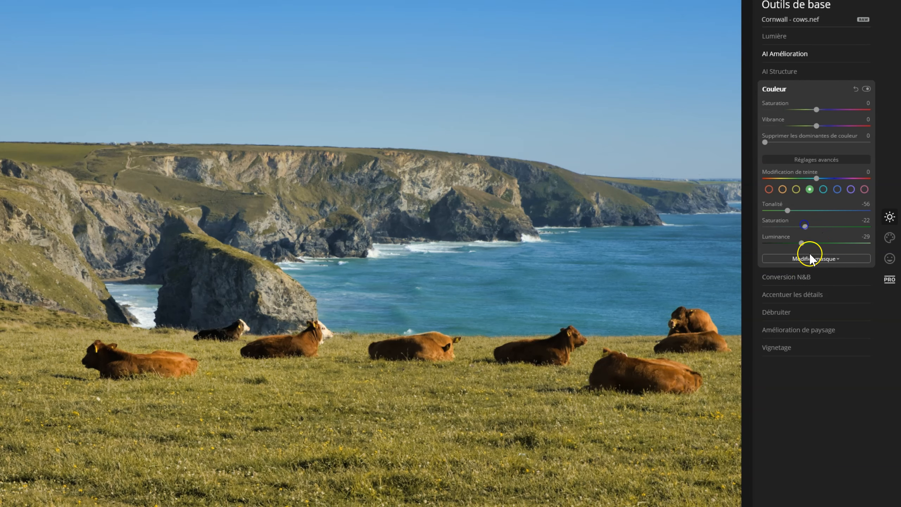
# Step: Set the yellows to saturation 31 and luminance -28, and shift their hue toward orange
pyautogui.click(795, 191)
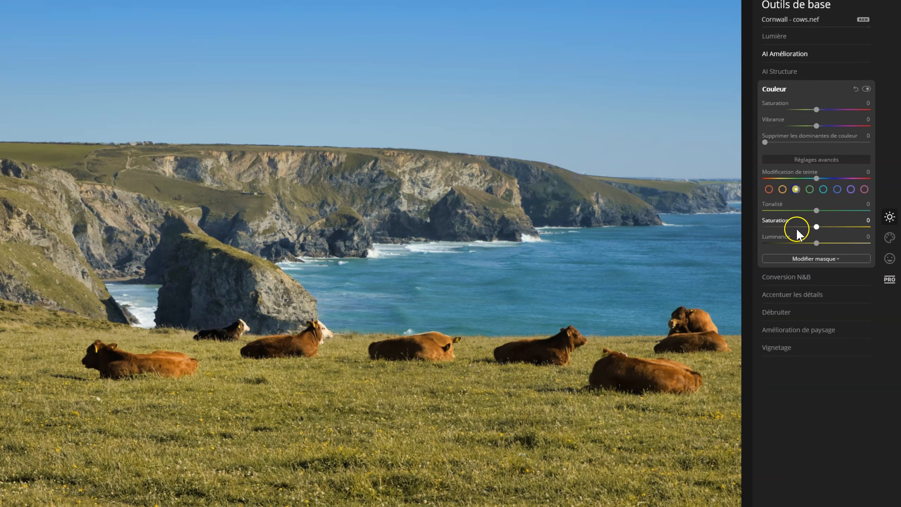
pyautogui.click(823, 266)
pyautogui.moveTo(833, 226); pyautogui.dragTo(807, 246)
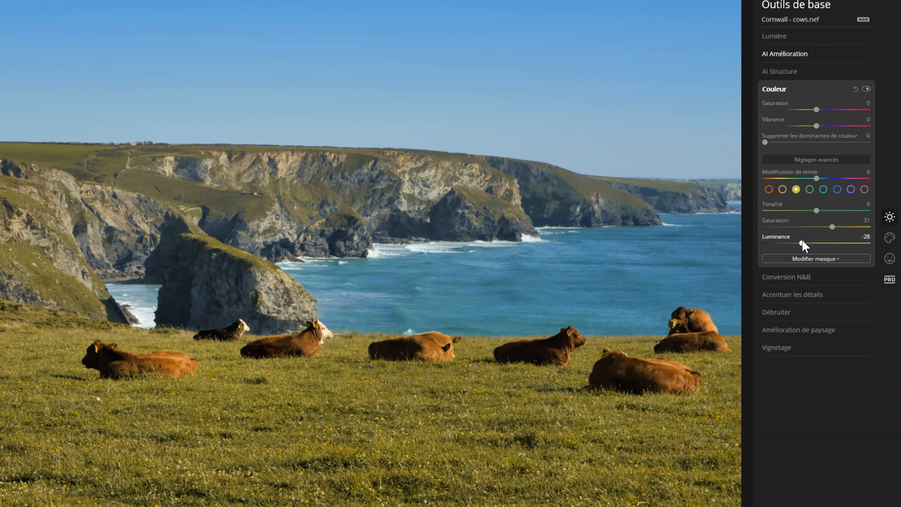
pyautogui.click(817, 211)
pyautogui.click(797, 222)
# Step: Set the blues to saturation -26 and luminance -17 to mute the sky and sea
pyautogui.click(837, 188)
pyautogui.click(831, 243)
pyautogui.click(814, 227)
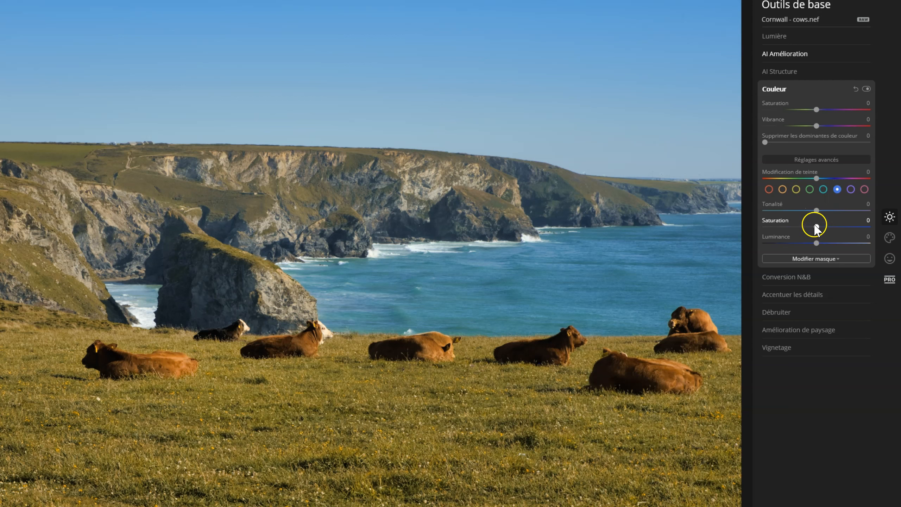
pyautogui.moveTo(818, 227); pyautogui.dragTo(804, 228)
pyautogui.click(799, 245)
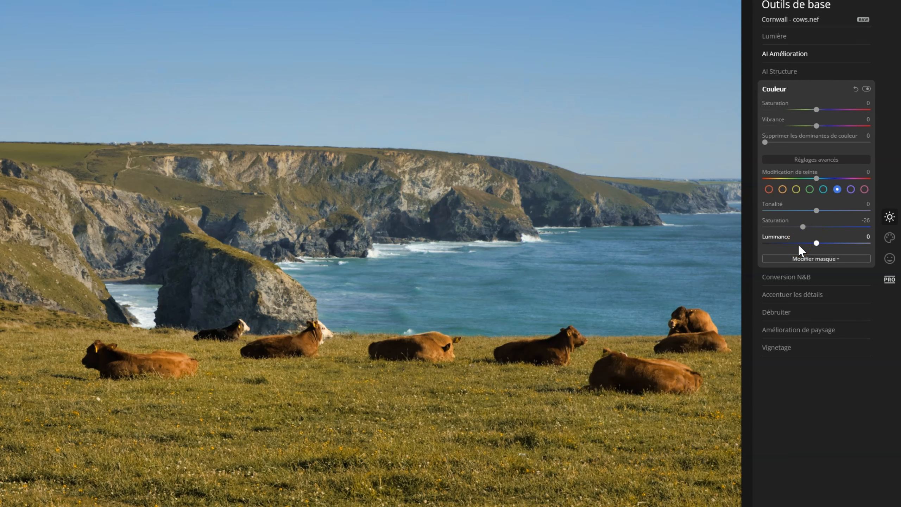
pyautogui.click(816, 243)
pyautogui.moveTo(816, 243); pyautogui.dragTo(808, 241)
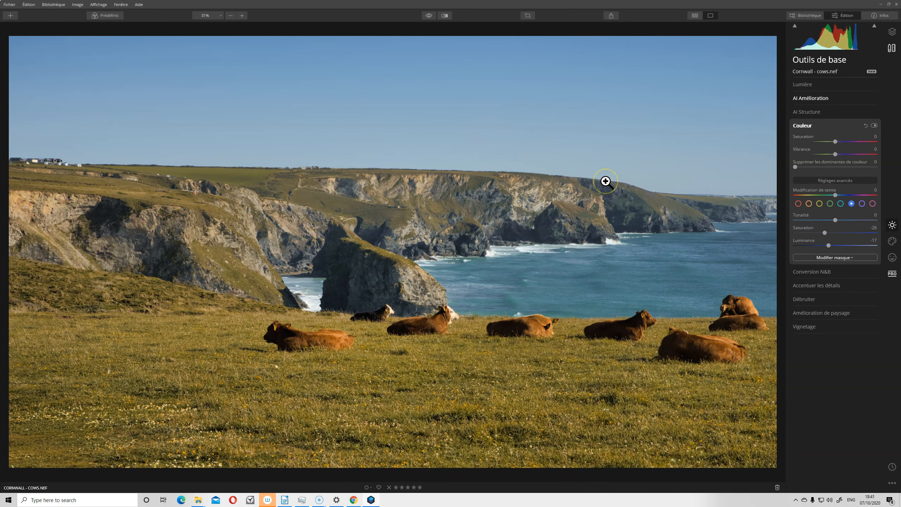
# Step: Compare the edited photo with the original by switching the before/after view repeatedly
pyautogui.press('\\')
pyautogui.press('\\')
pyautogui.press('\\')
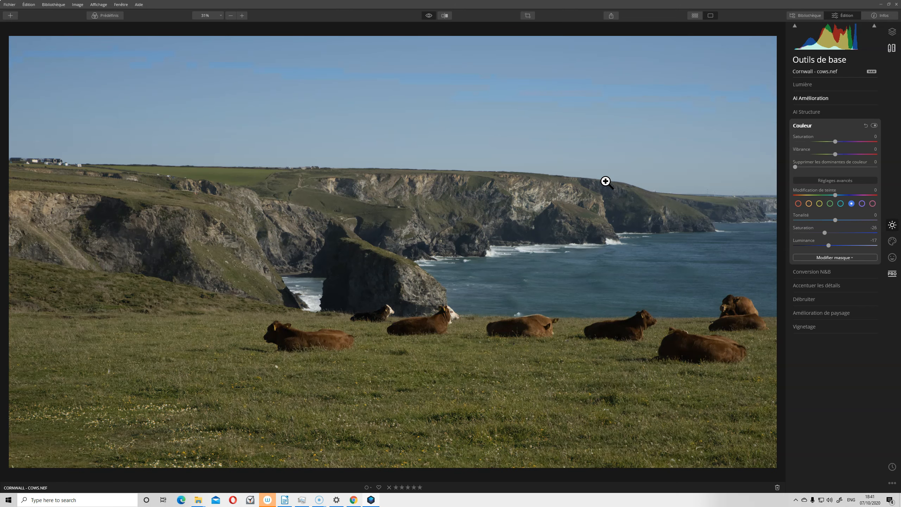
pyautogui.press('\\')
pyautogui.press('\\')
pyautogui.press('\\')
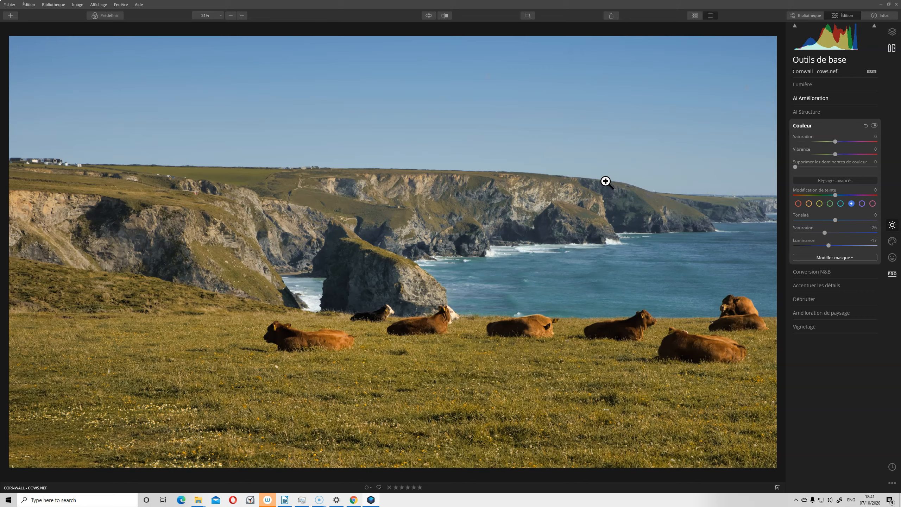
pyautogui.press('\\')
pyautogui.press('\\')
pyautogui.press('\\')
pyautogui.press('\\')
# Step: Set Heure dorée to 27 in the Amélioration de paysage filter and preview the filter off and on
pyautogui.click(850, 313)
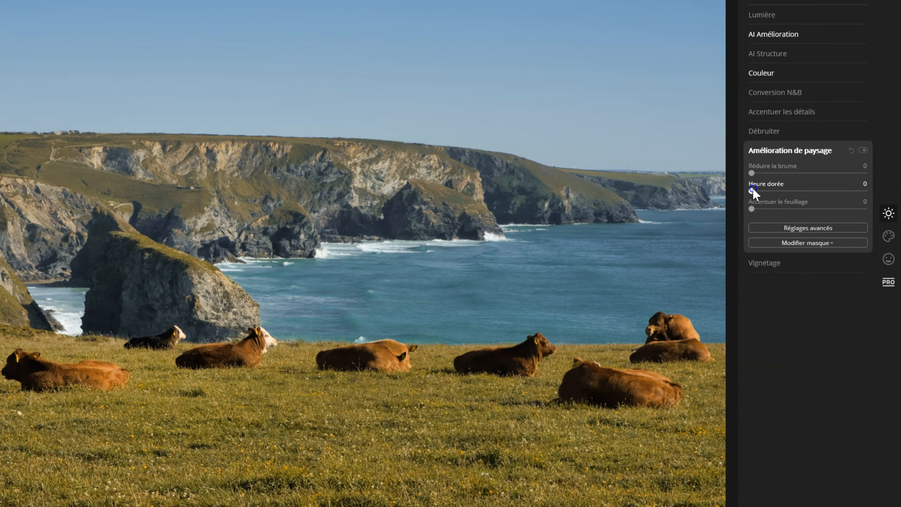
pyautogui.moveTo(761, 191); pyautogui.dragTo(783, 192)
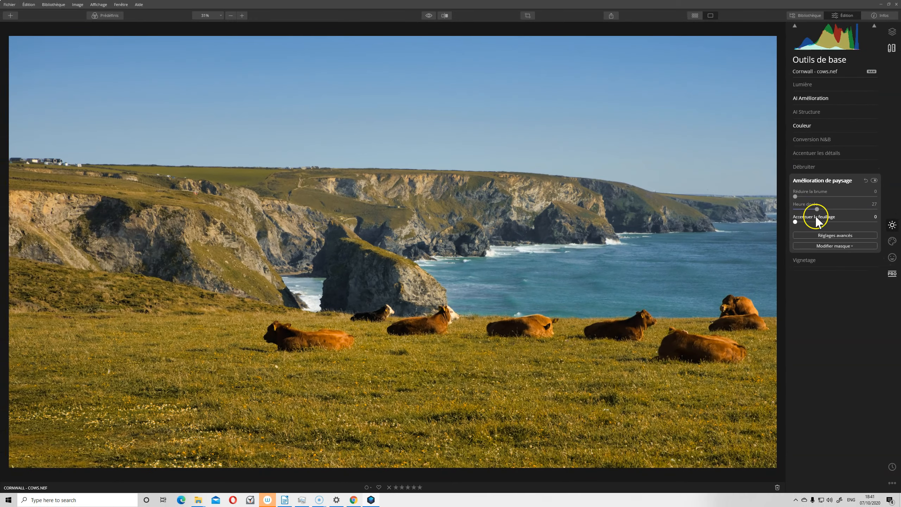
pyautogui.click(874, 180)
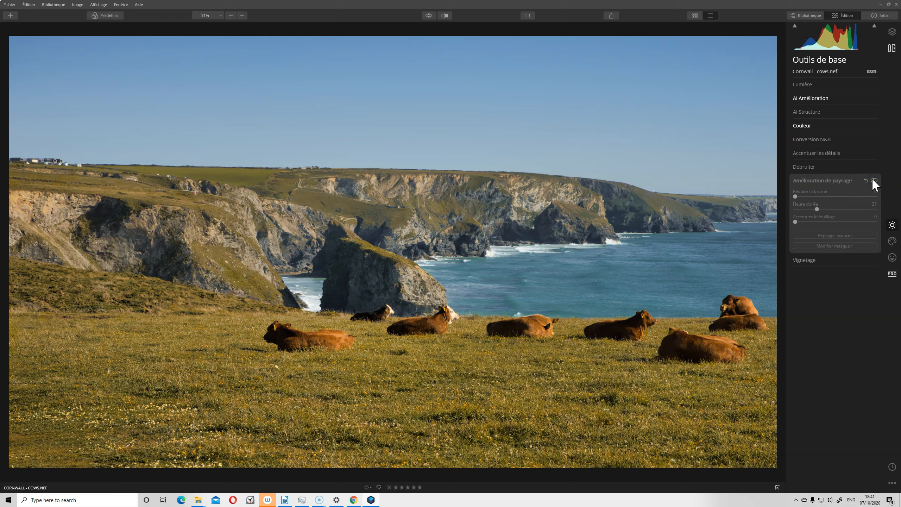
pyautogui.click(872, 180)
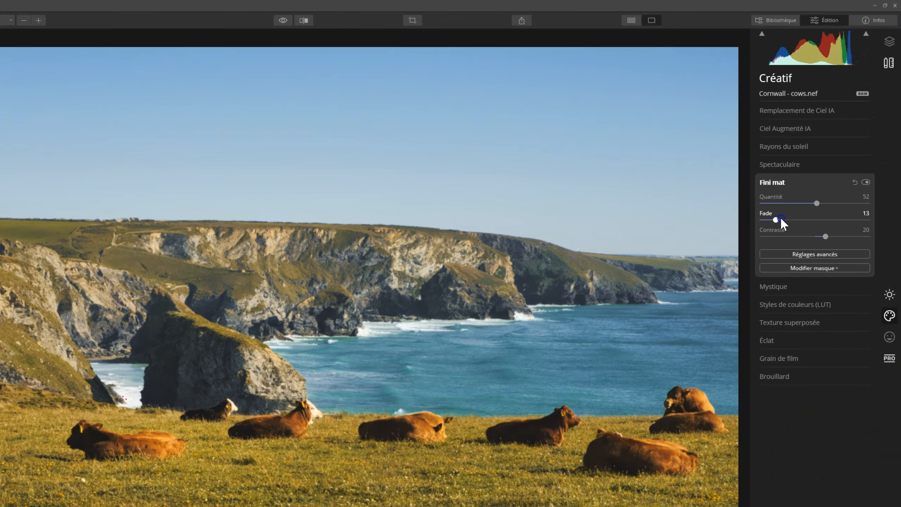
# Step: Set the Fade of the Fini mat effect to 66
pyautogui.moveTo(781, 218); pyautogui.dragTo(831, 221)
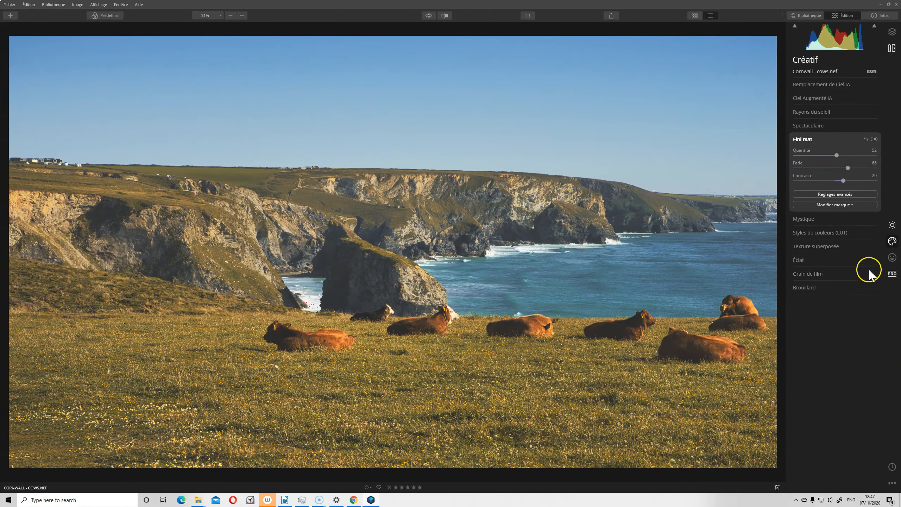
# Step: Add the Éclat effect using the first Flou artistique type, with its quantity at 25
pyautogui.click(797, 260)
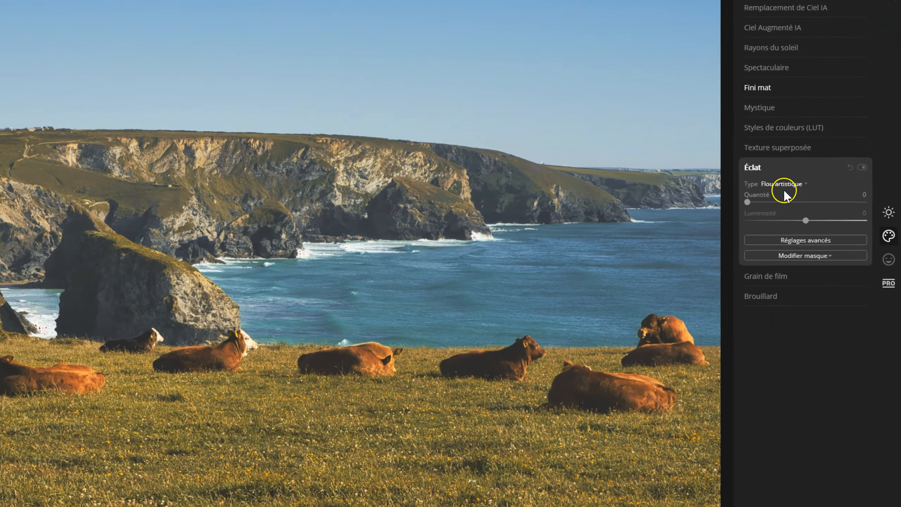
pyautogui.click(822, 206)
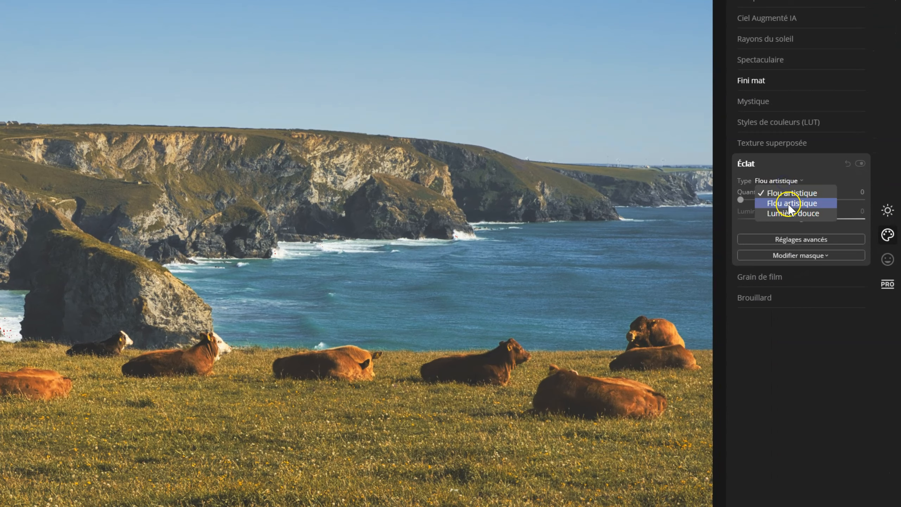
pyautogui.click(785, 193)
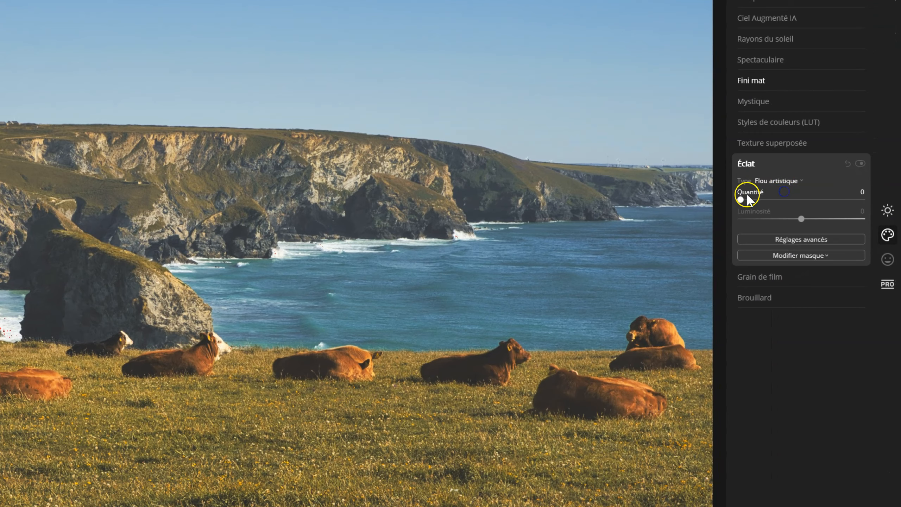
pyautogui.moveTo(740, 200); pyautogui.dragTo(768, 200)
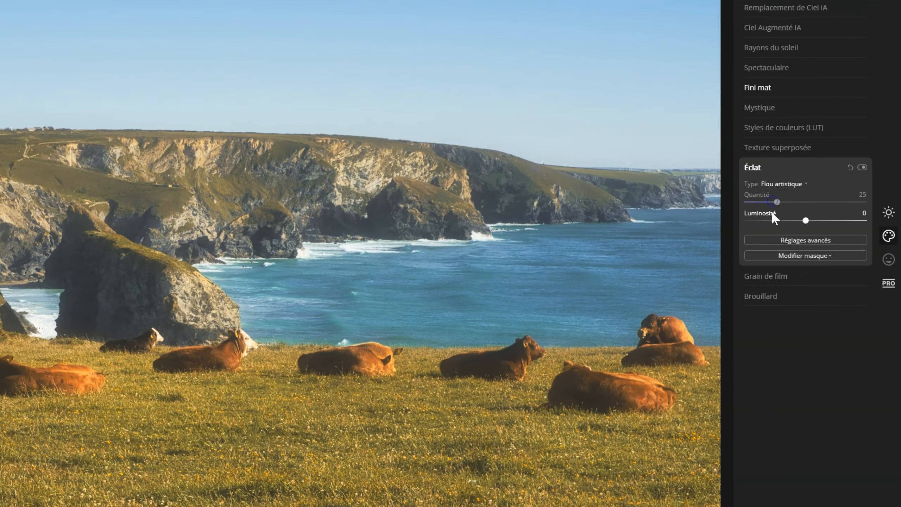